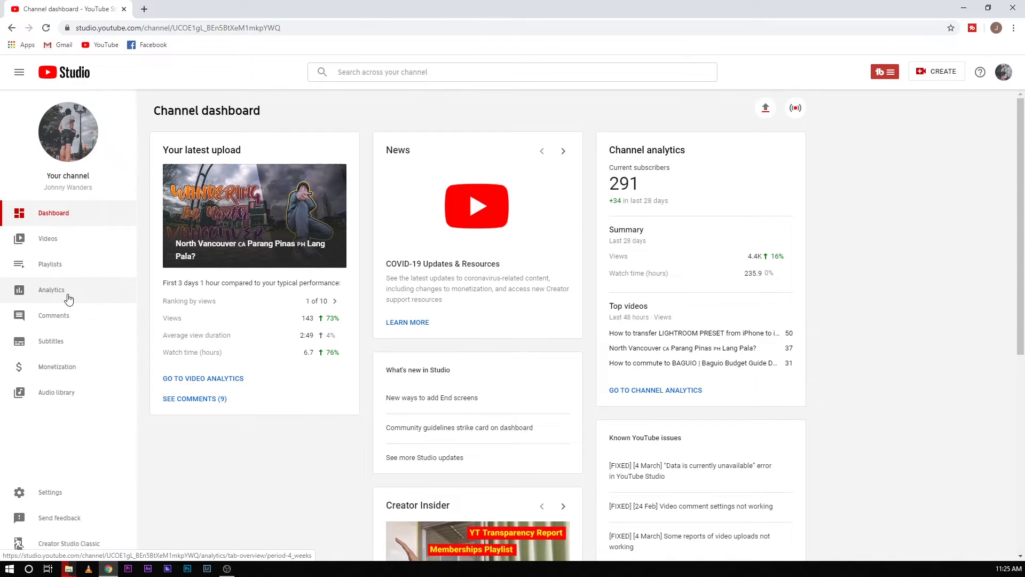
Open the North Vancouver vlog's details from the Videos list and launch it in the Video editor.
left_click(78, 238)
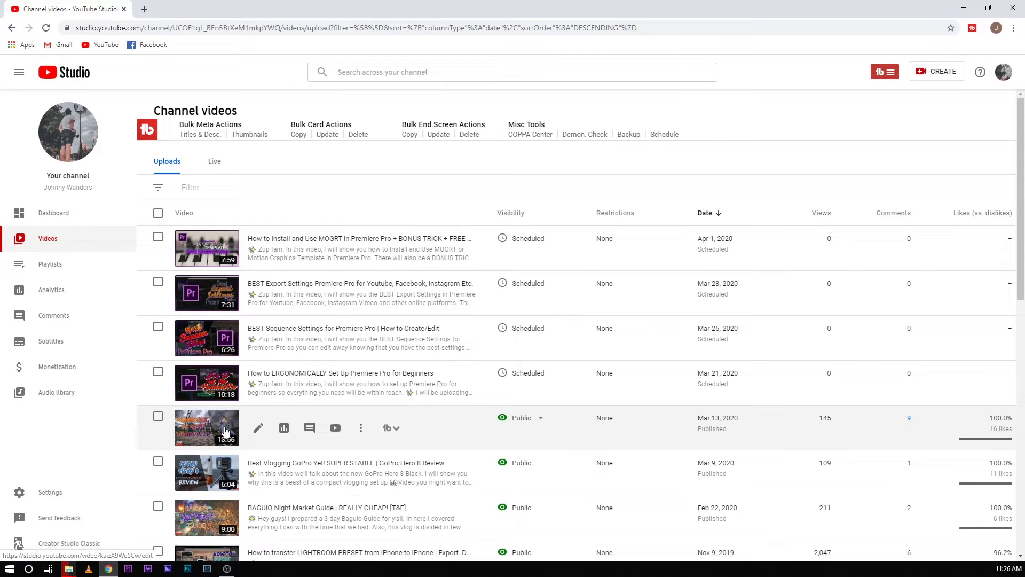
left_click(257, 432)
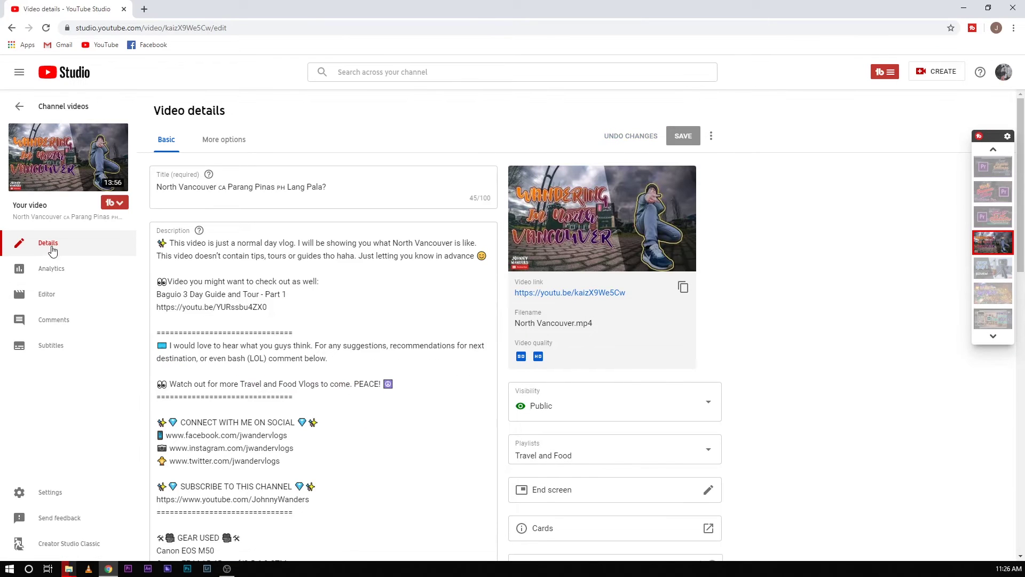
left_click(62, 304)
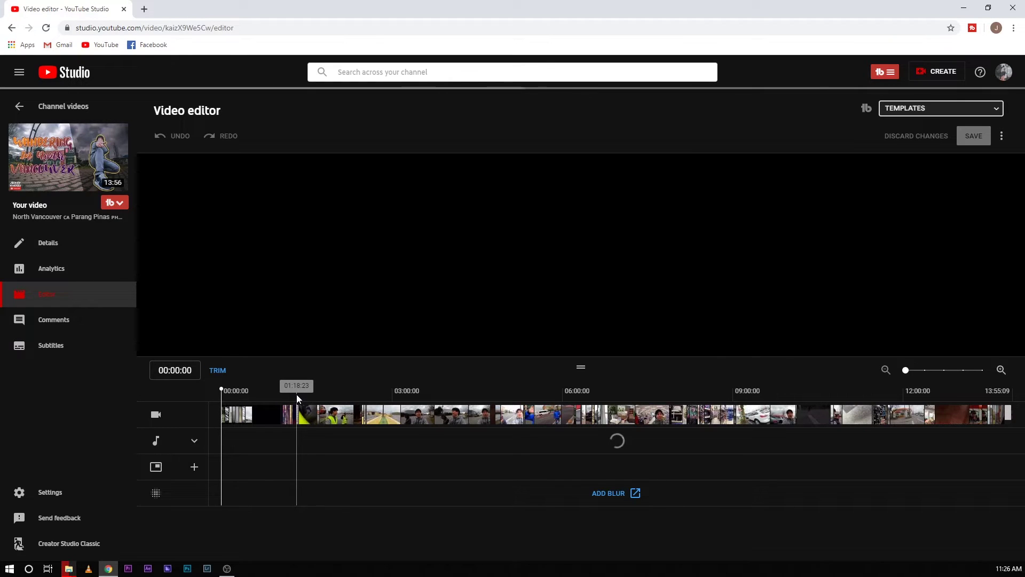
Scrub to the timeline end, zoom in, and park the playhead around 13:48 on the outro.
left_click(591, 274)
left_click_drag(225, 391, 773, 390)
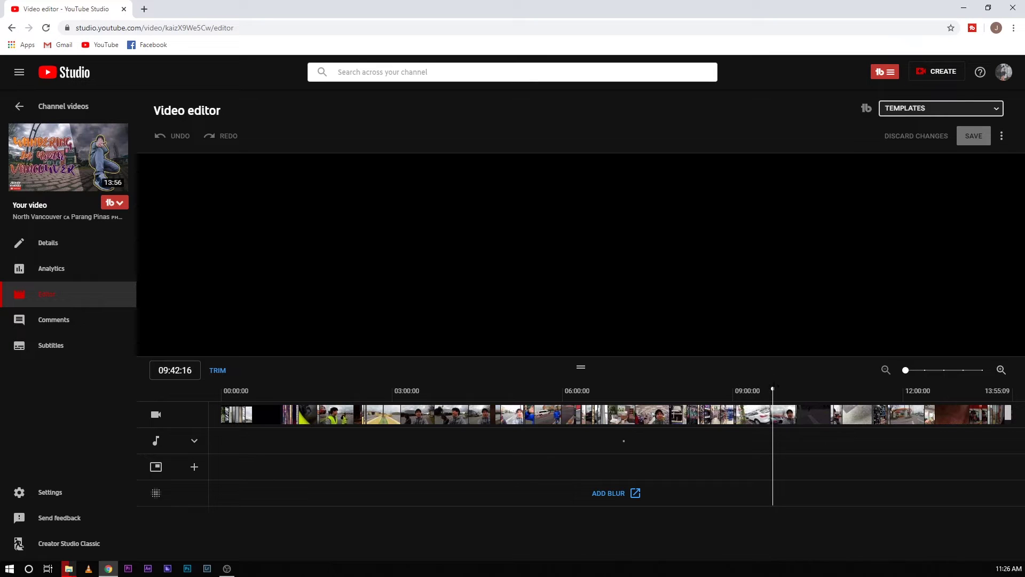
left_click_drag(967, 392, 1013, 390)
left_click(1004, 372)
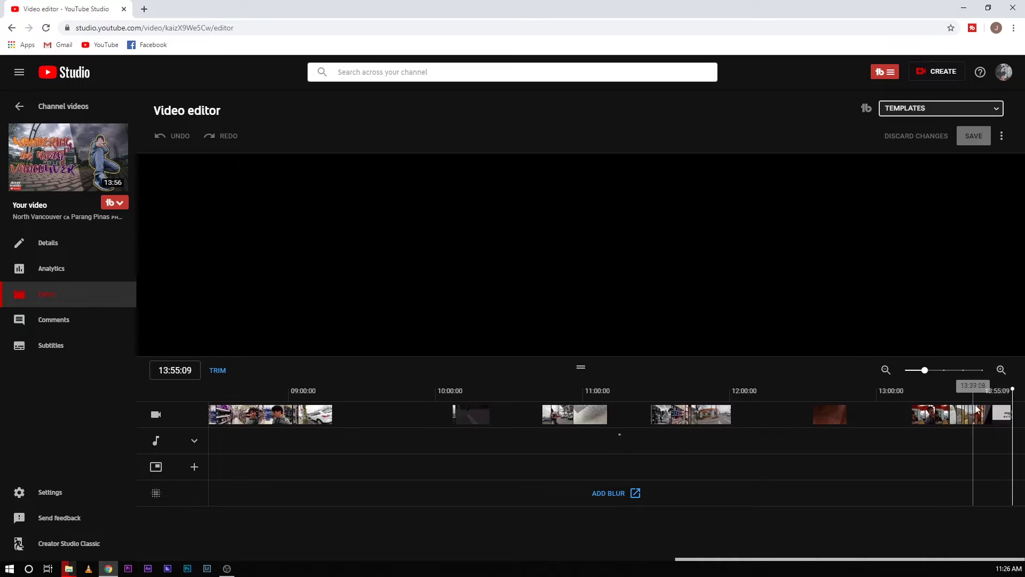
left_click(995, 392)
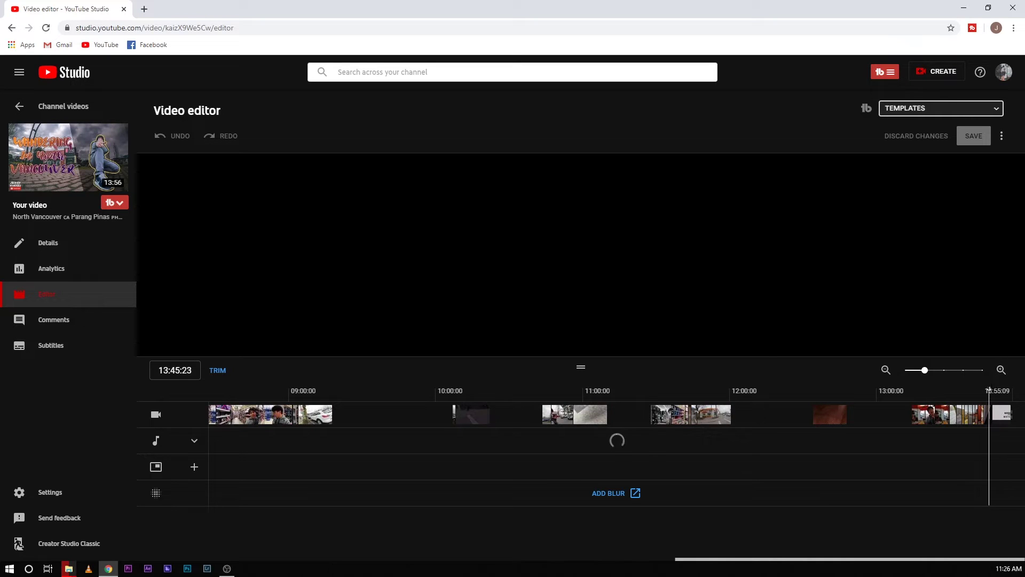
left_click_drag(990, 390, 996, 389)
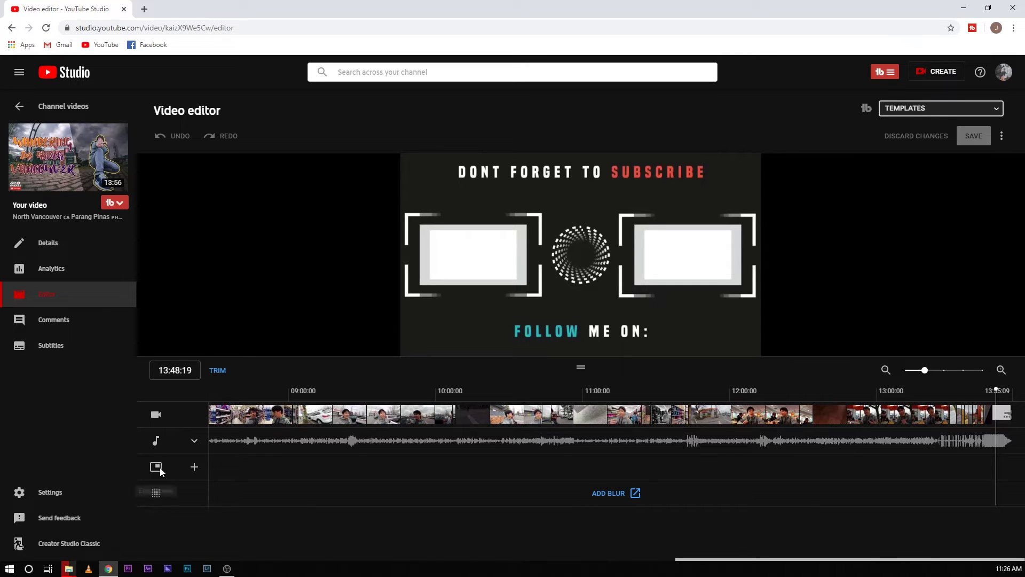
Apply the 'Import from latest video' end-screen template with Subscribe, Video and Playlist elements.
left_click(194, 468)
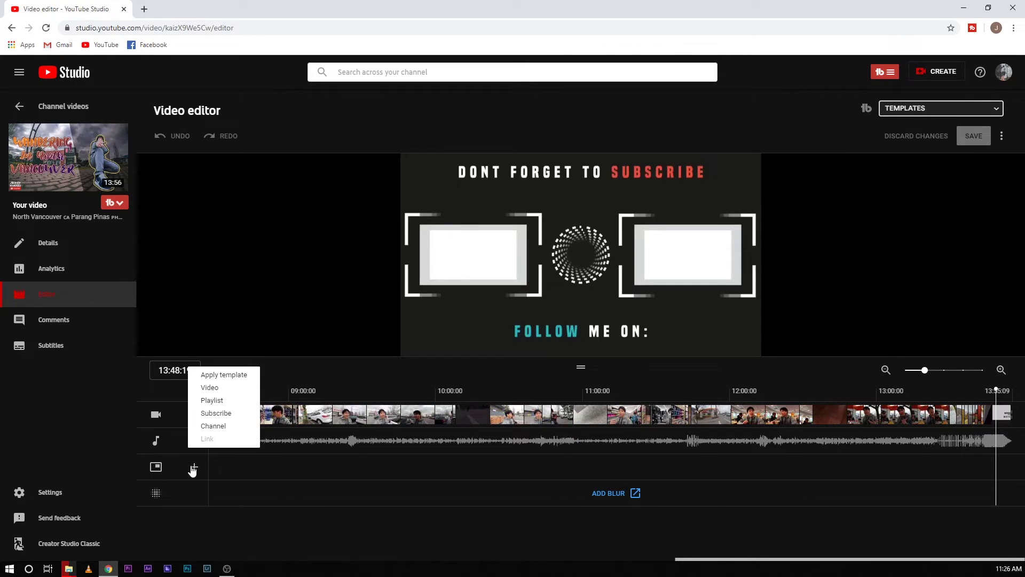
left_click(227, 376)
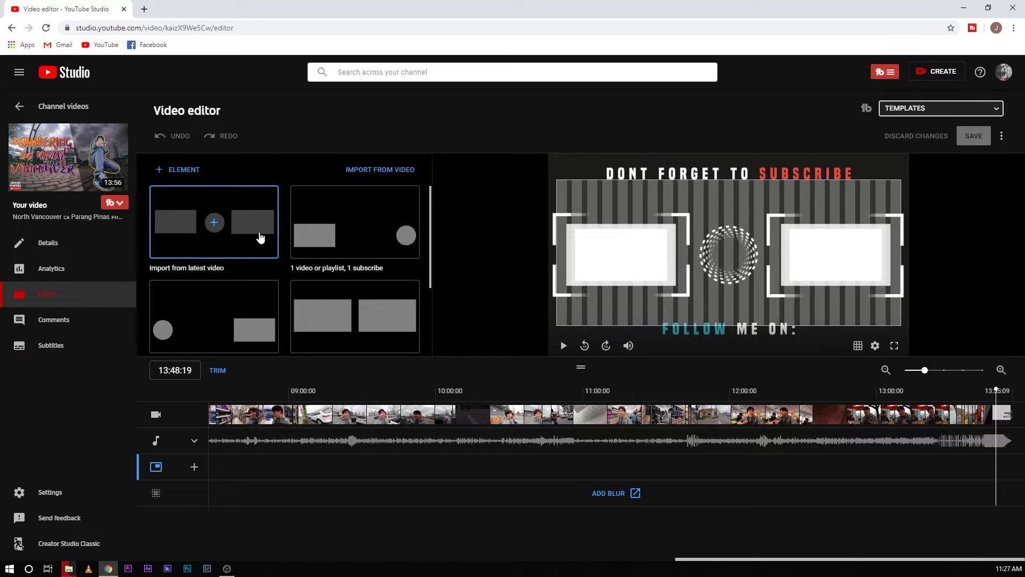
scroll(275, 251, "down", 3)
scroll(272, 256, "up", 3)
left_click(215, 223)
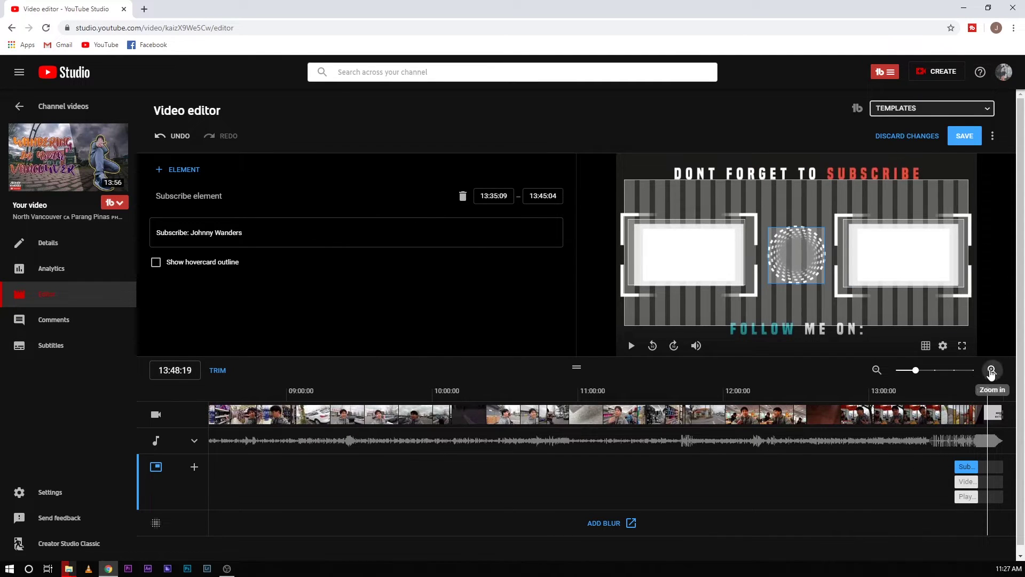
Drag the Subscribe, Video and Playlist elements to start around 13:48:19 and end at 13:55:09.
left_click(991, 370)
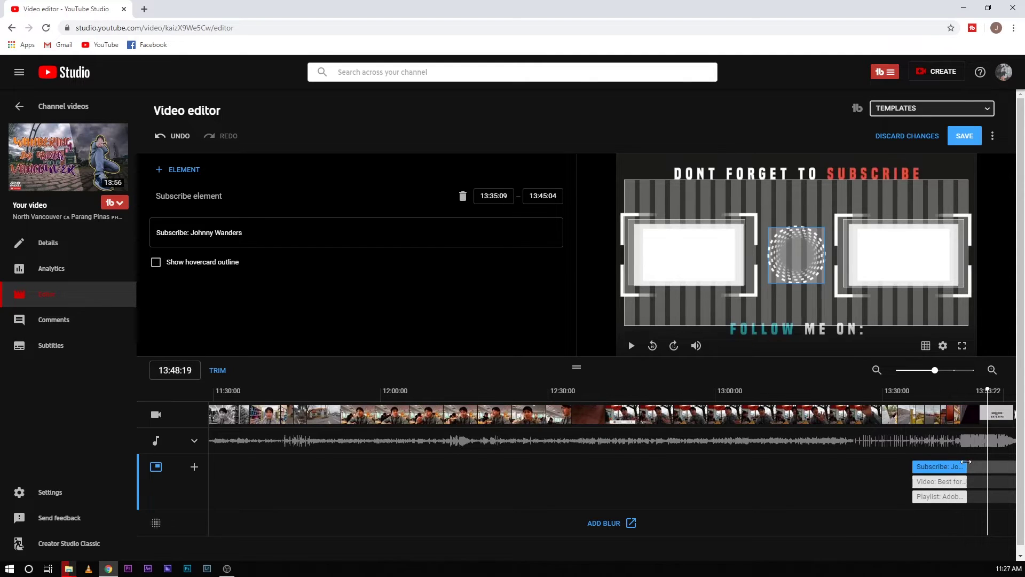
left_click_drag(942, 467, 1011, 471)
left_click_drag(919, 481, 991, 499)
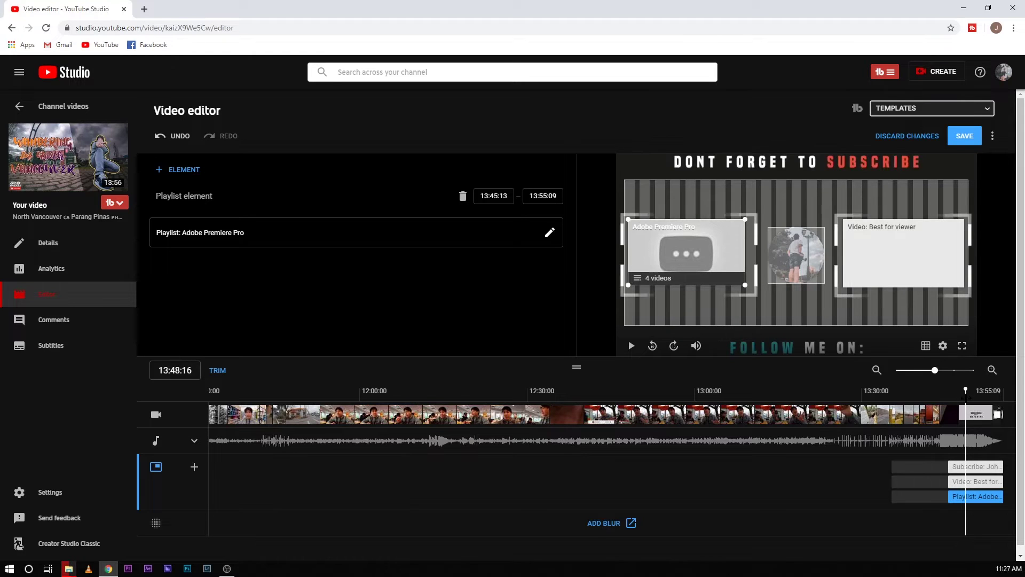
left_click_drag(966, 398, 967, 398)
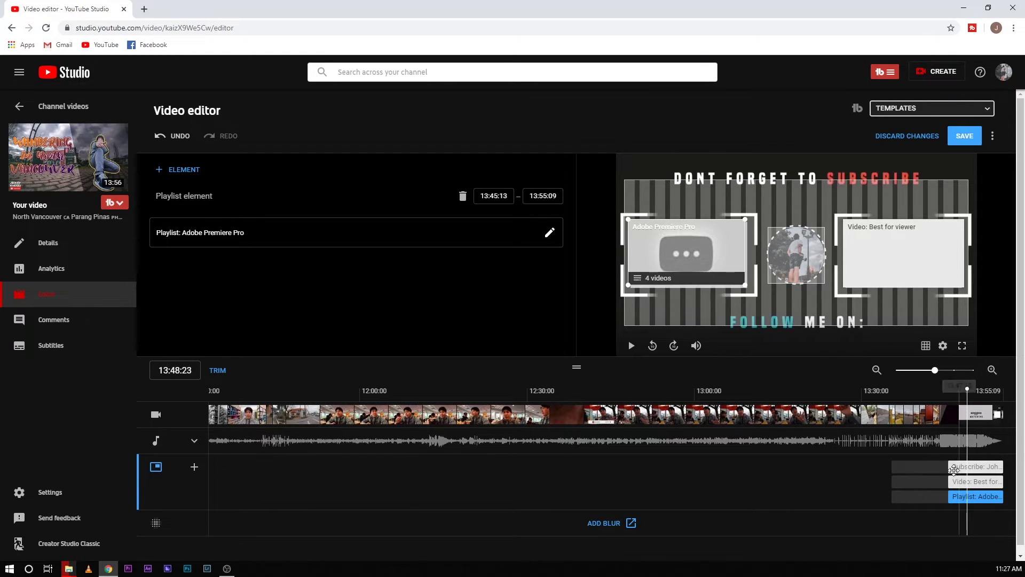
left_click_drag(956, 466, 967, 504)
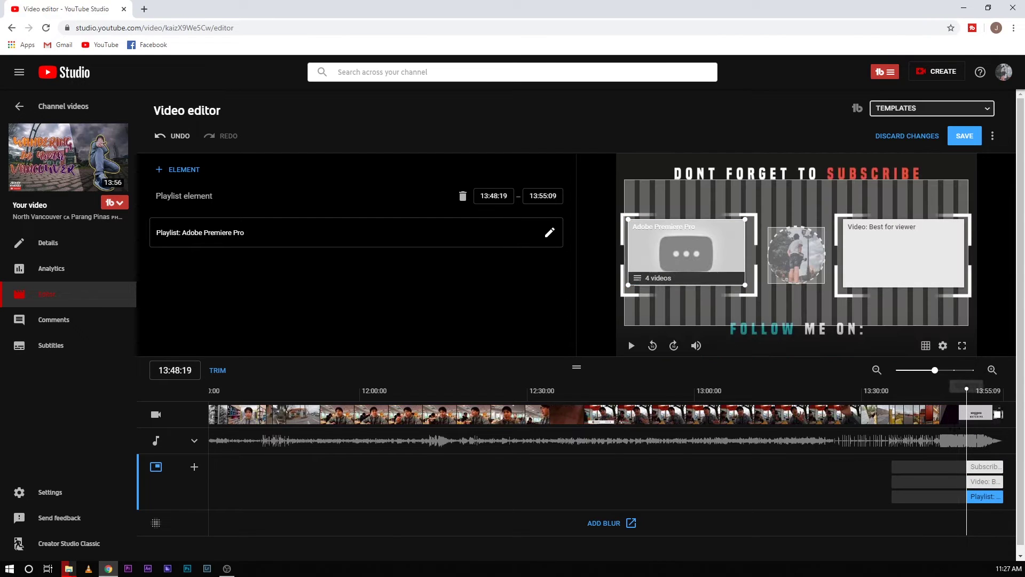
Play back the outro and nudge the playlist element's position on the end screen.
left_click(954, 409)
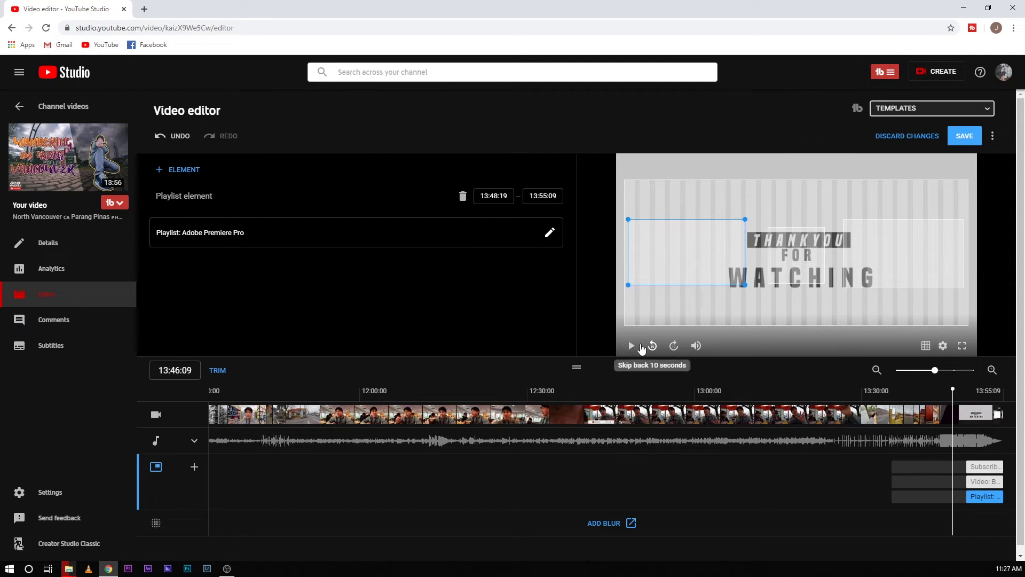
left_click(631, 346)
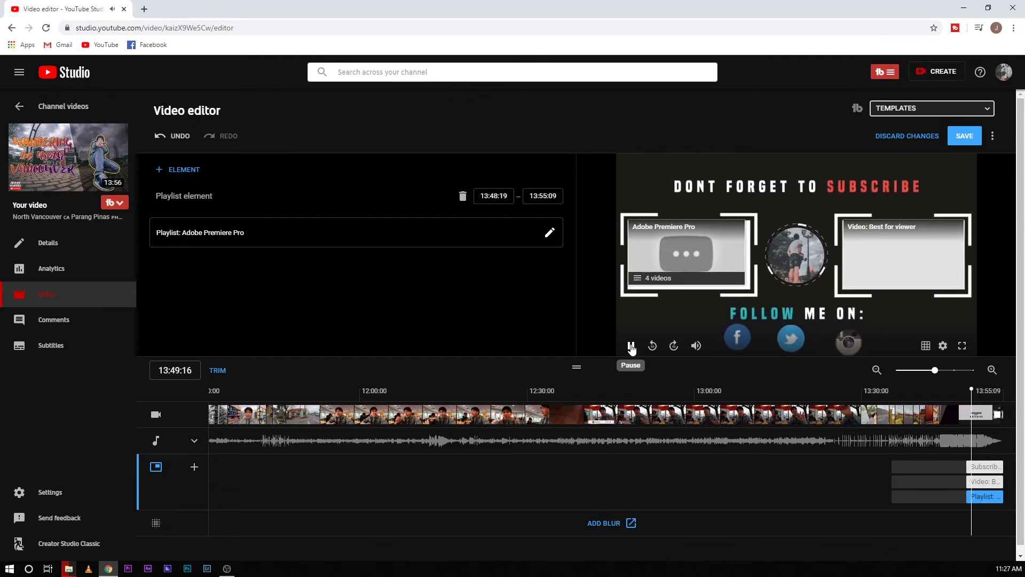
left_click(632, 346)
left_click_drag(710, 255, 750, 289)
Review each end-screen element's settings, including the Best for viewer video and Subscribe elements.
left_click(890, 269)
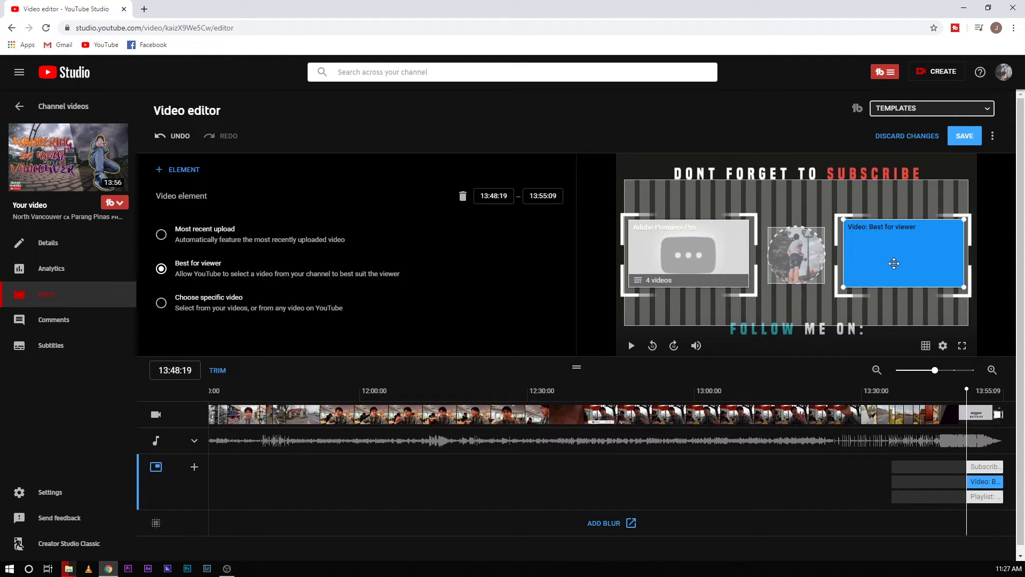
left_click(800, 252)
left_click(711, 256)
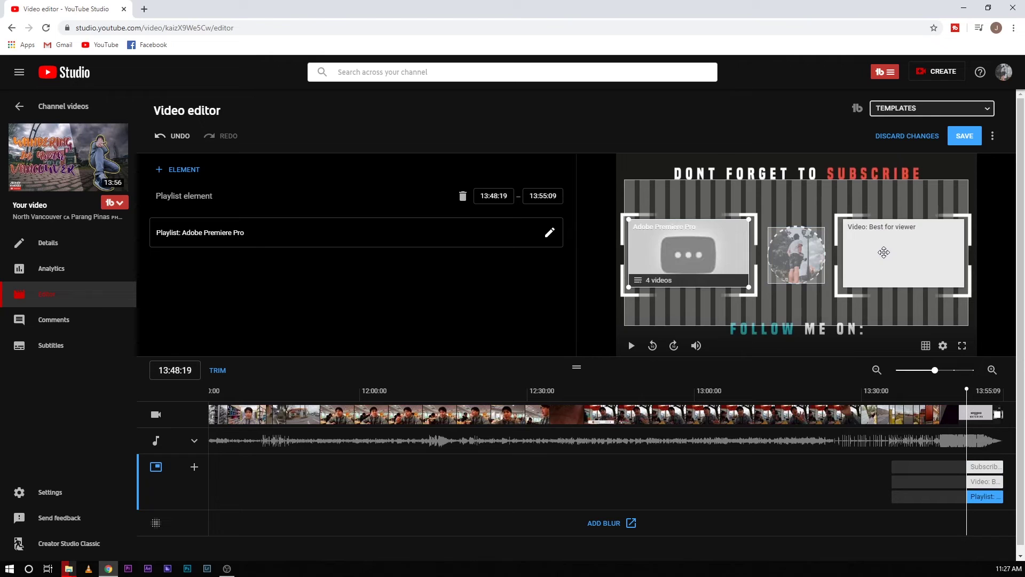
left_click(886, 250)
left_click(746, 255)
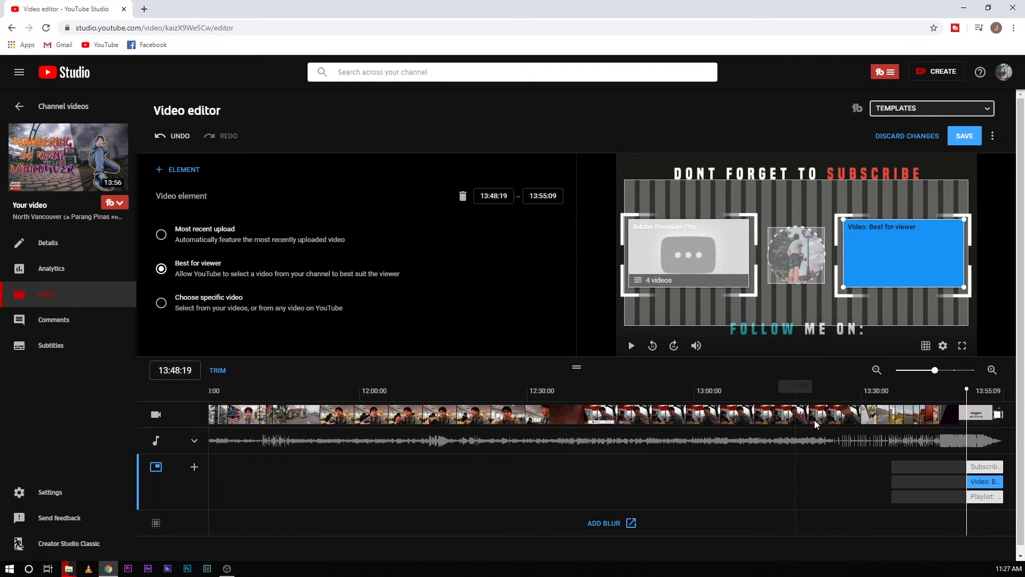
left_click(980, 472)
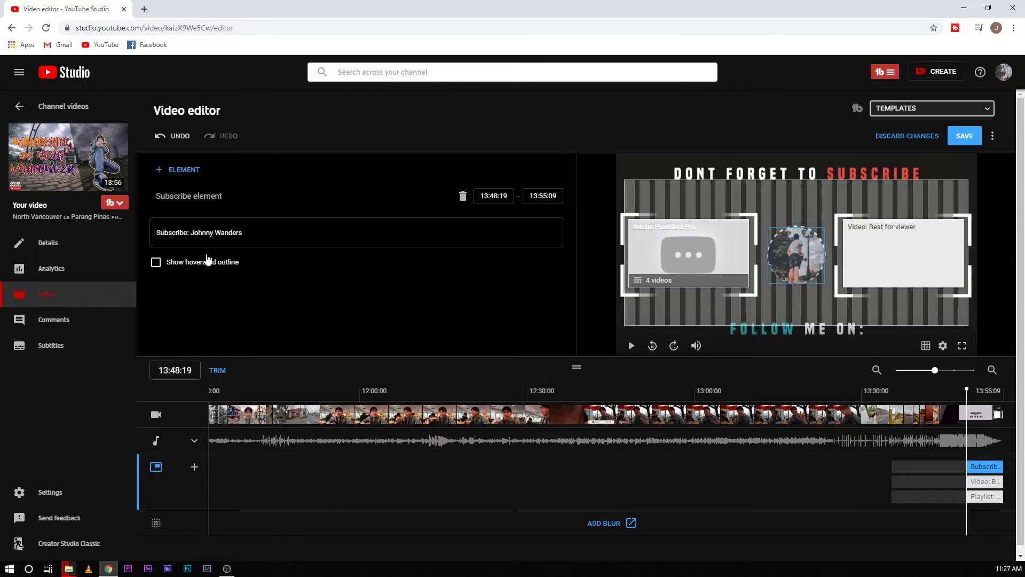
left_click(980, 481)
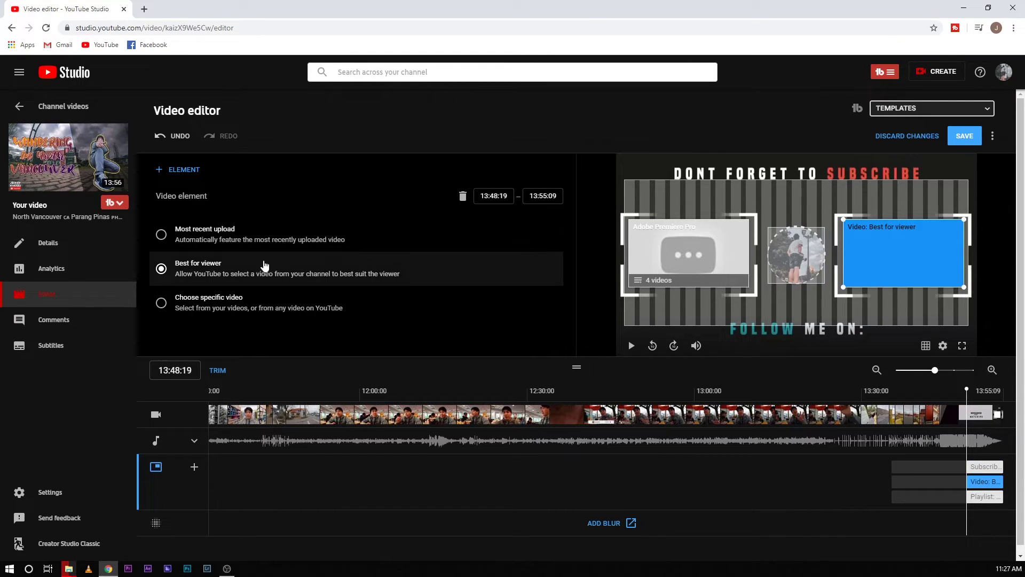
Check the Adobe Premiere Pro playlist element's settings, then delete it from the end screen.
left_click(985, 496)
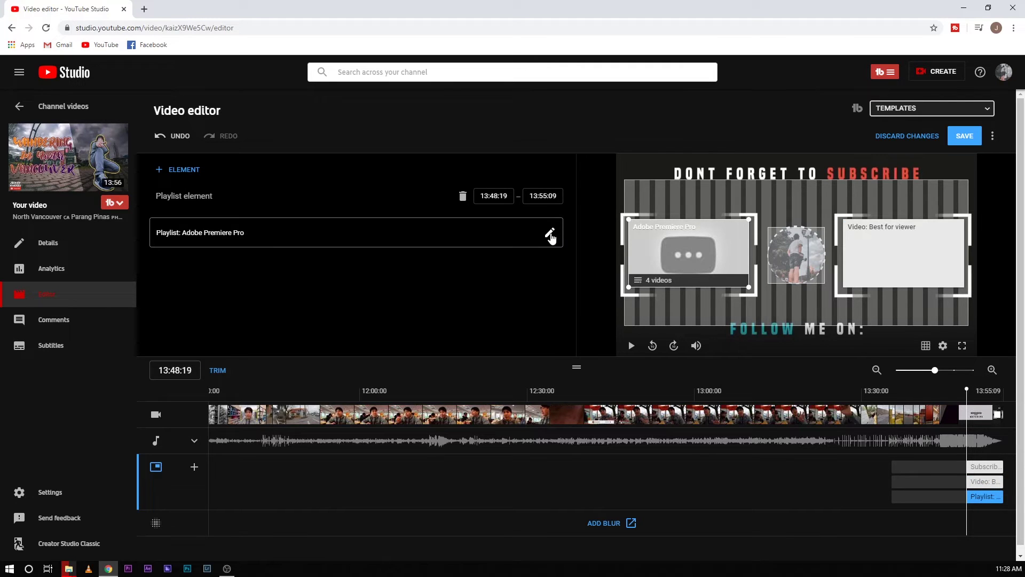
left_click(550, 235)
left_click(750, 122)
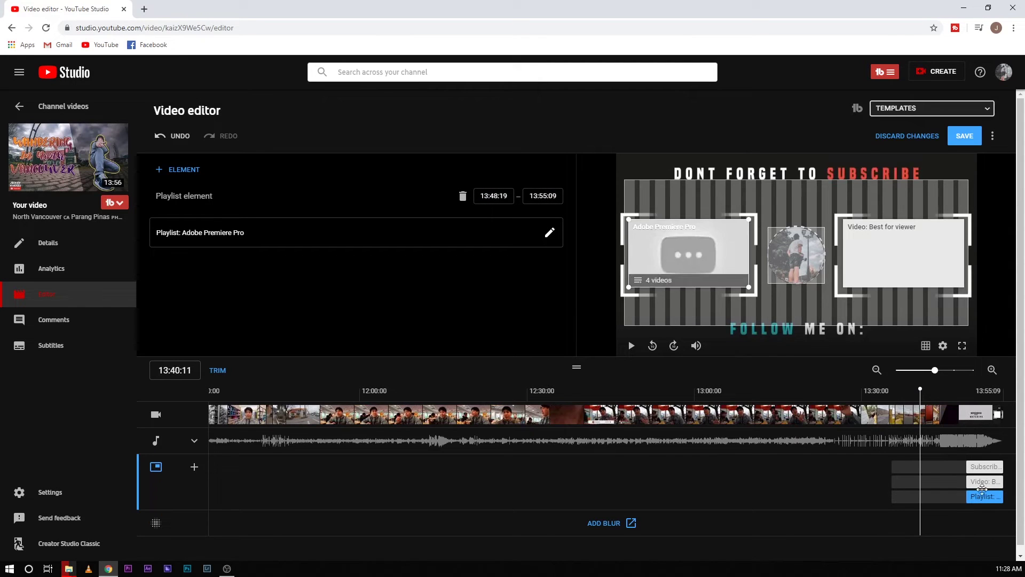
left_click(977, 497)
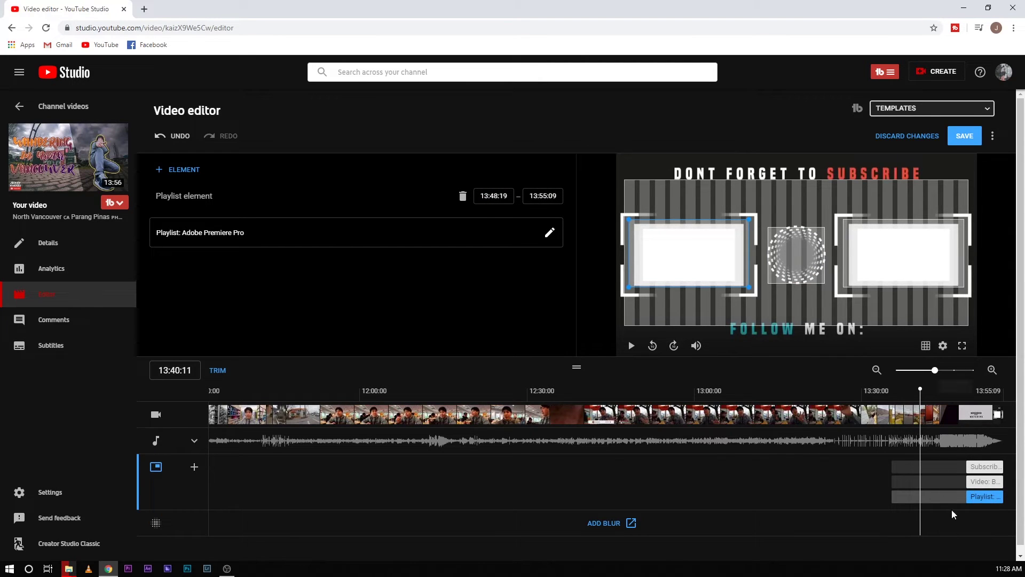
key("Delete")
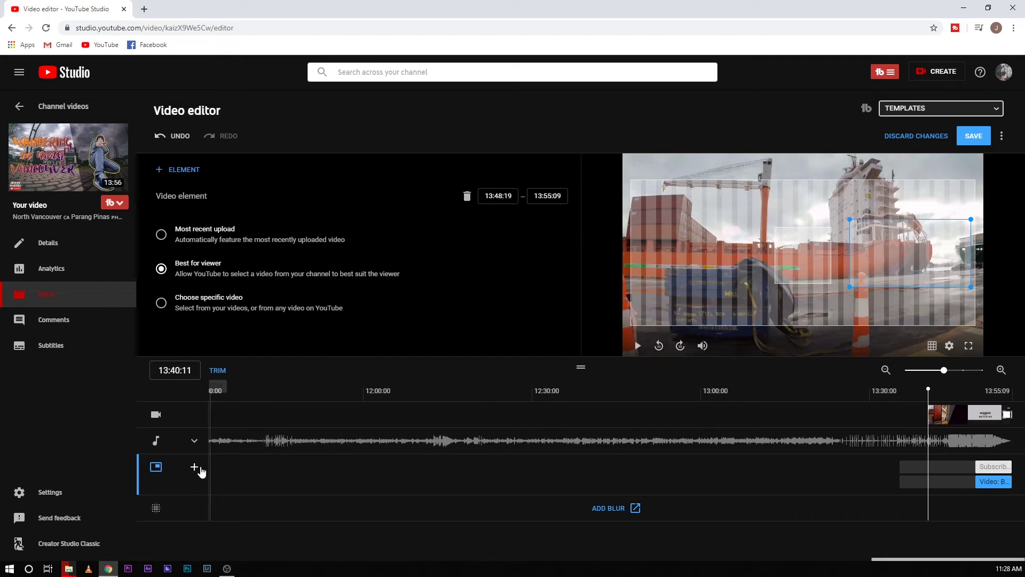
Add a video element featuring the specific video 'BAGUIO Tourist Spots and HOW TO GET THERE'.
left_click(194, 467)
left_click(213, 395)
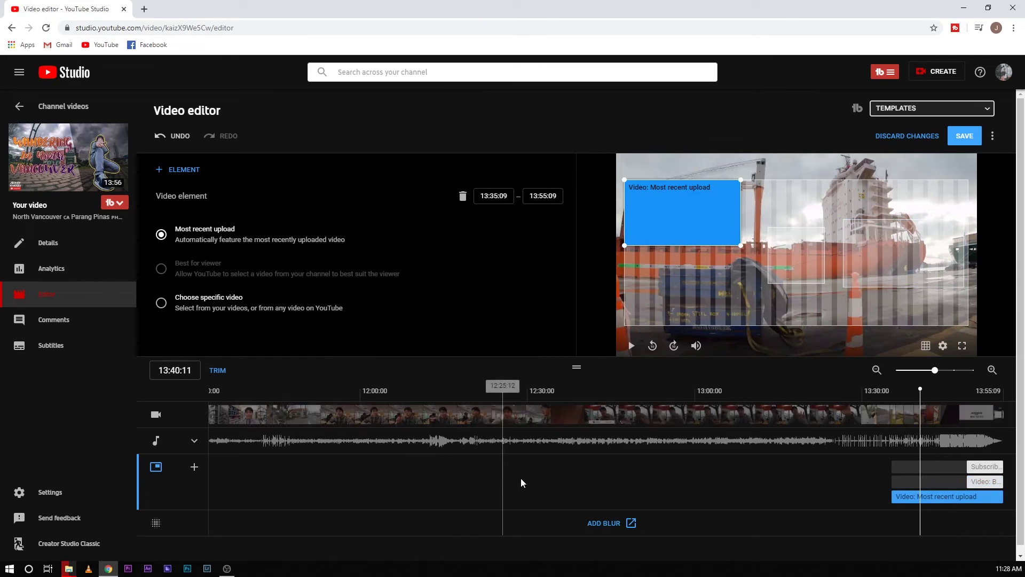
left_click_drag(893, 497, 925, 503)
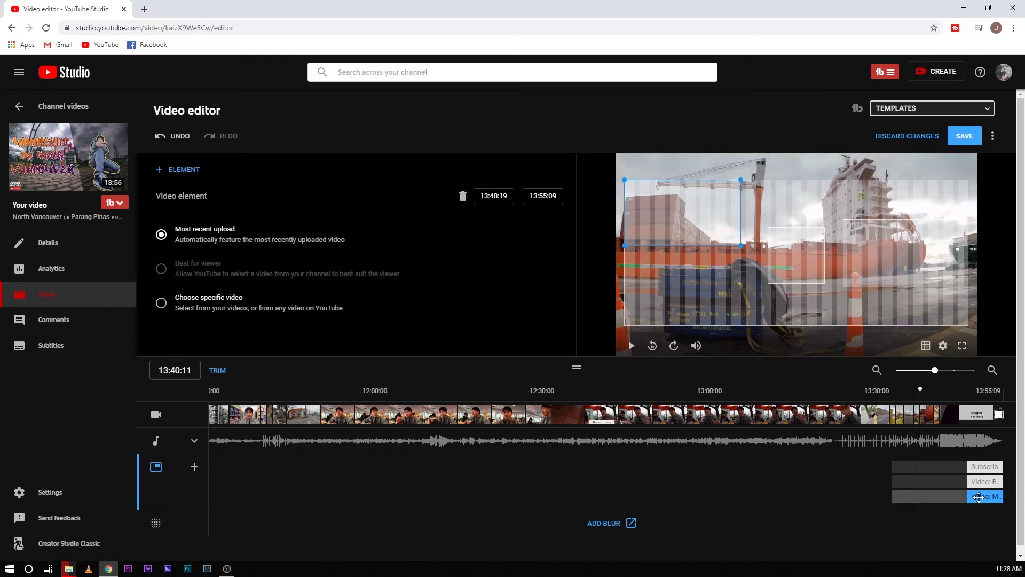
left_click(161, 304)
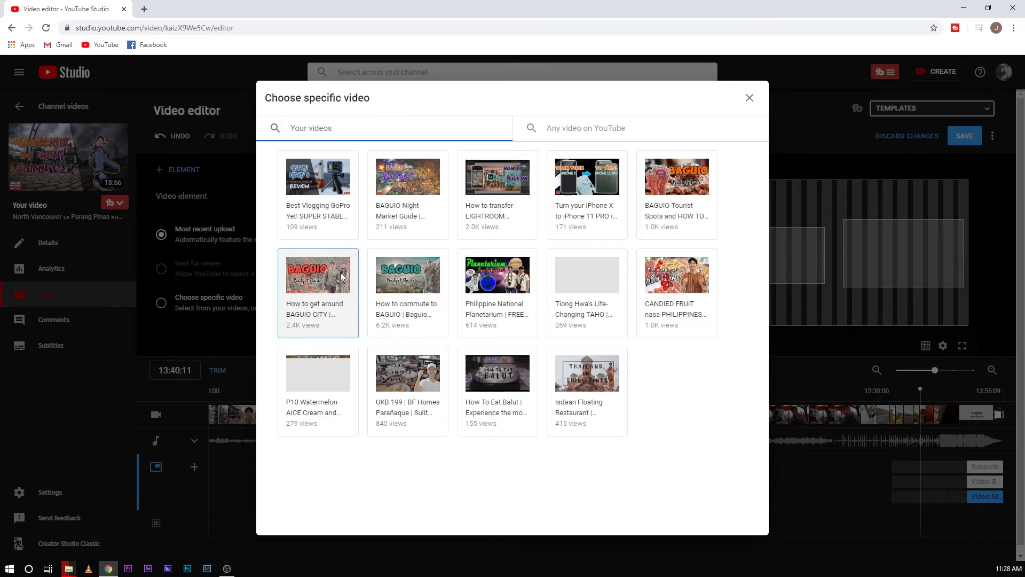
left_click(676, 188)
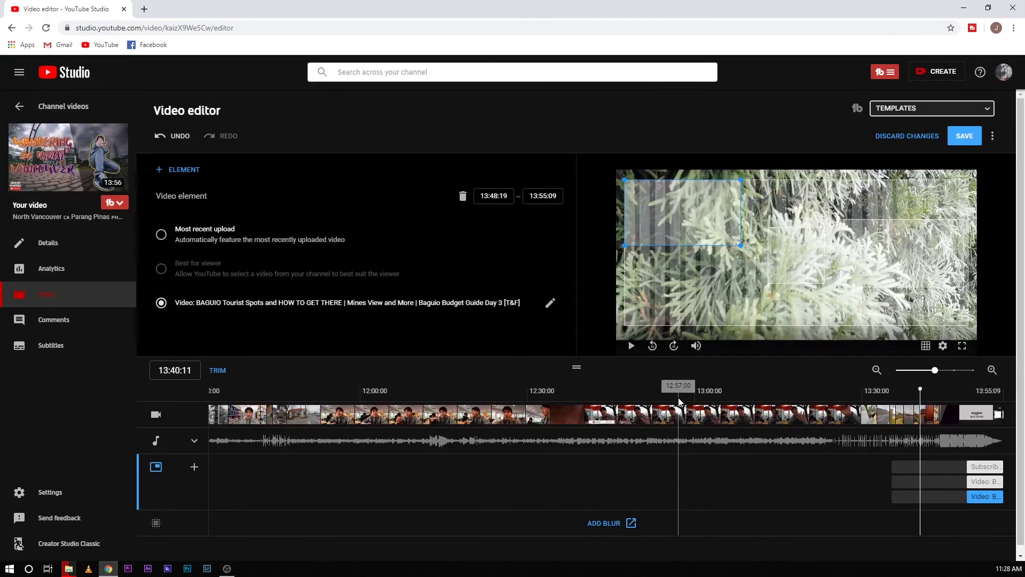
Move and enlarge the BAGUIO video element to fill the outro's left frame box.
left_click(972, 392)
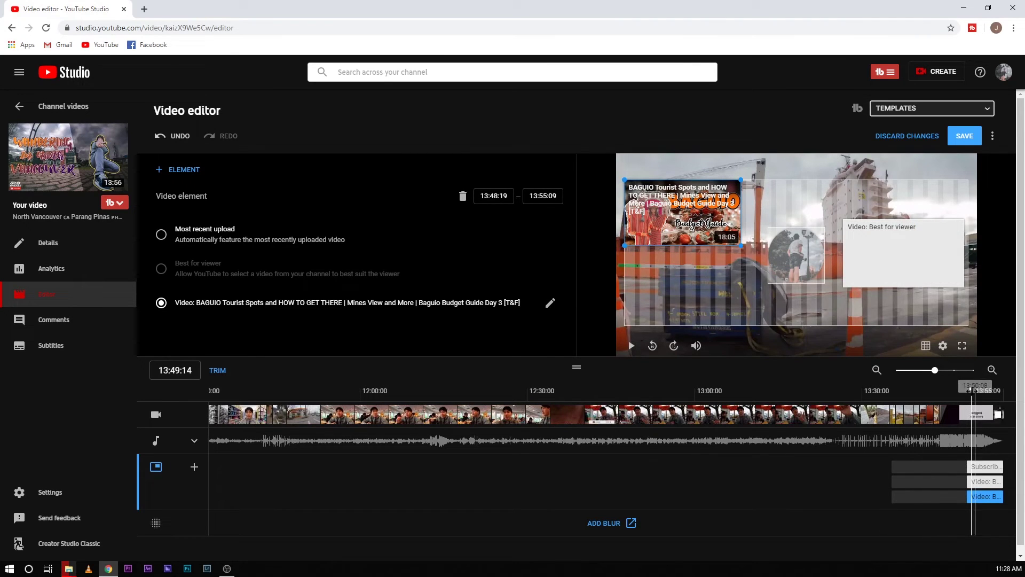
left_click(975, 391)
left_click_drag(694, 220, 698, 260)
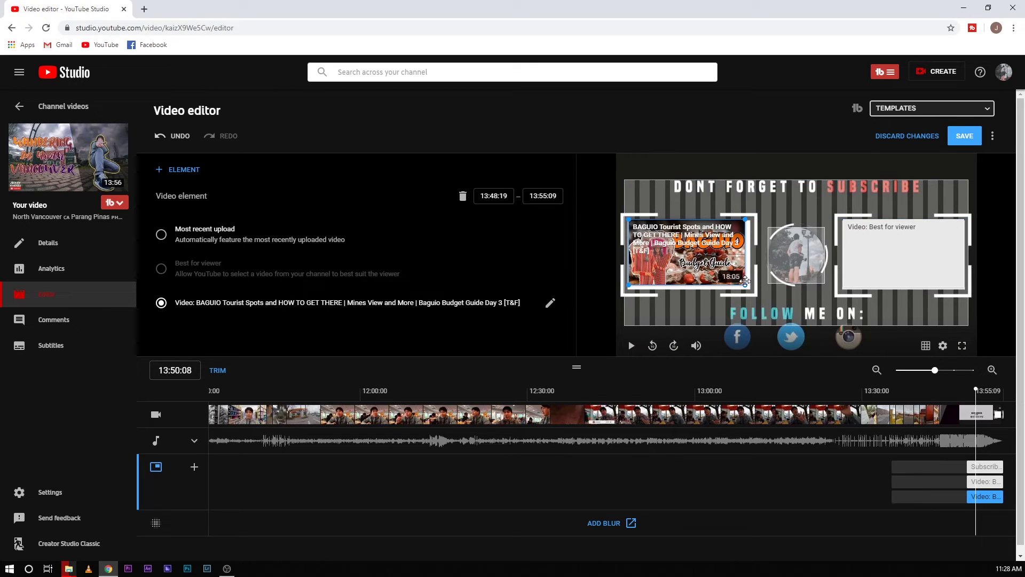
left_click_drag(744, 283, 750, 290)
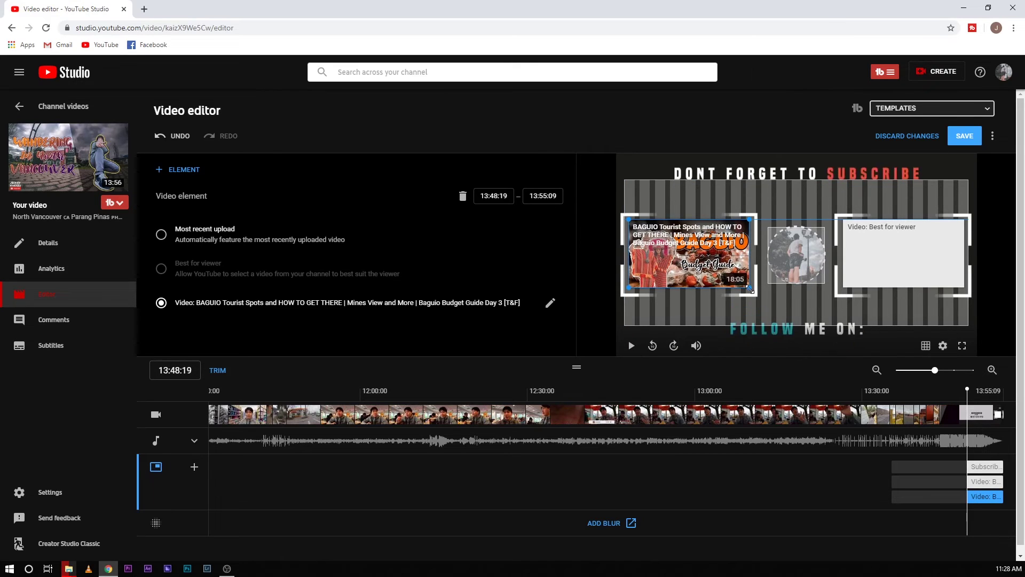
Preview the outro showing BAGUIO left and Best for viewer right, then save the end screen.
left_click(787, 500)
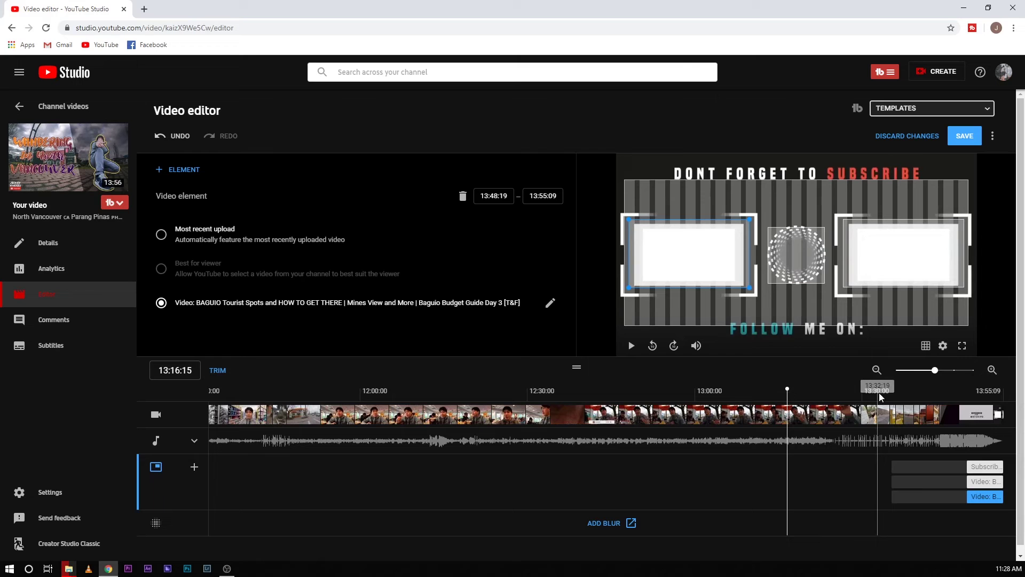
left_click(927, 404)
key("space")
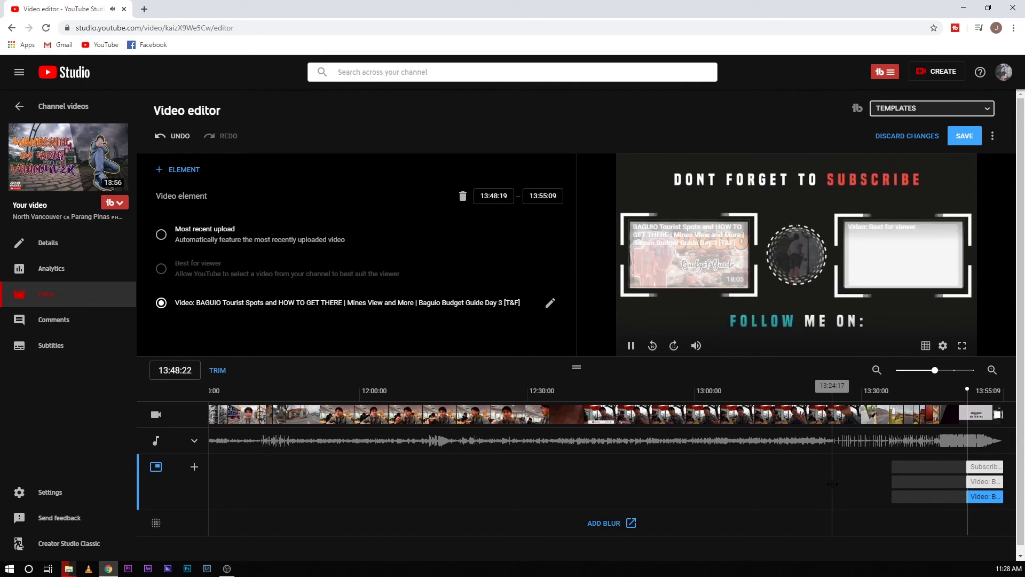
left_click(913, 305)
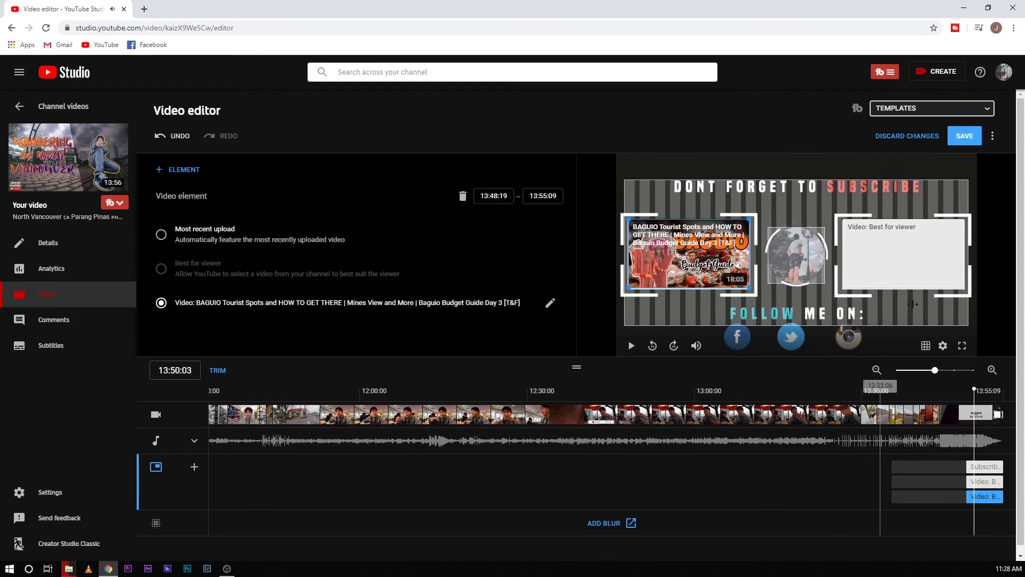
left_click(959, 139)
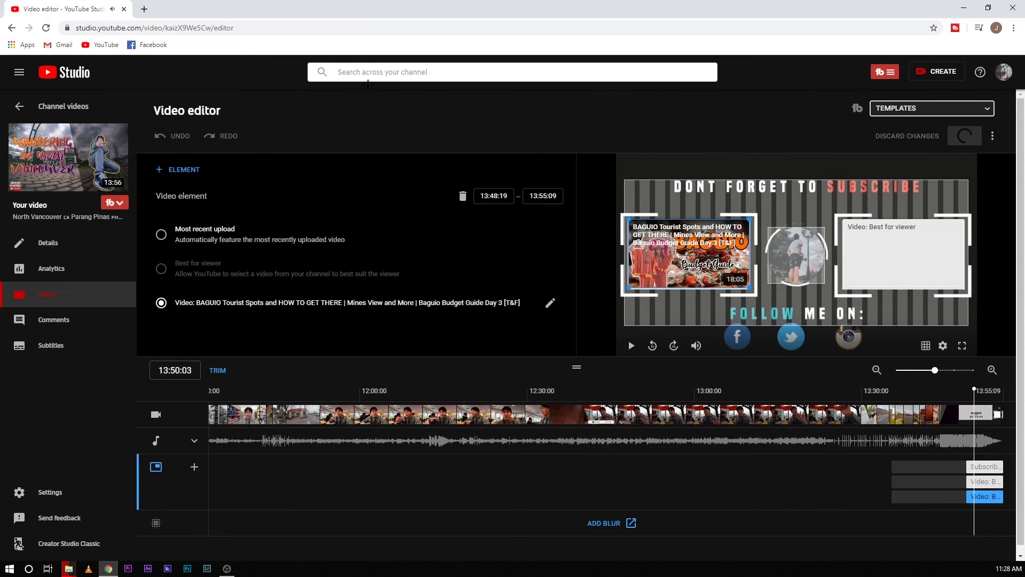
In a new tab, go to the channel on youtube.com and open the North Vancouver vlog.
left_click(144, 9)
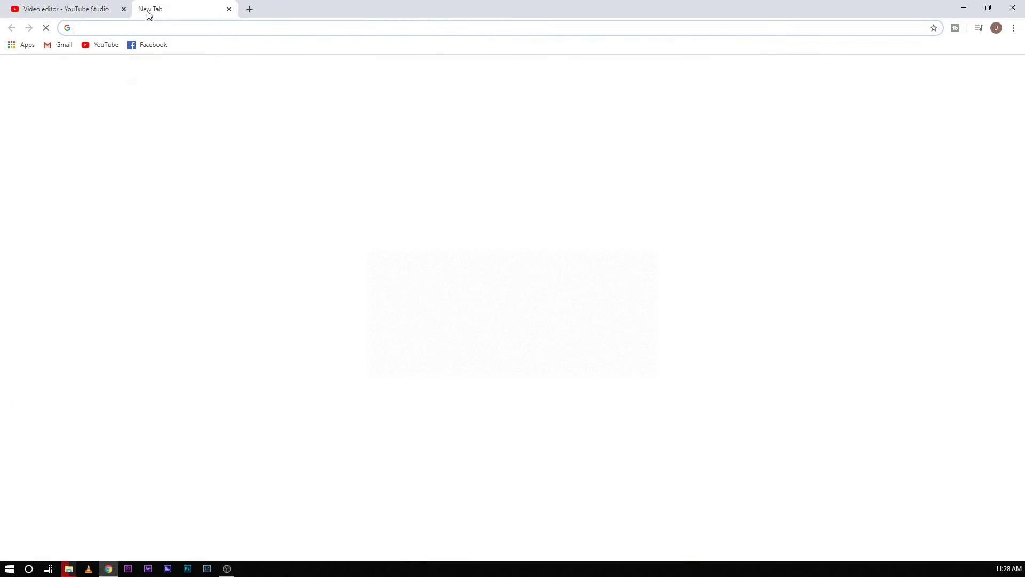
type("youtube.com")
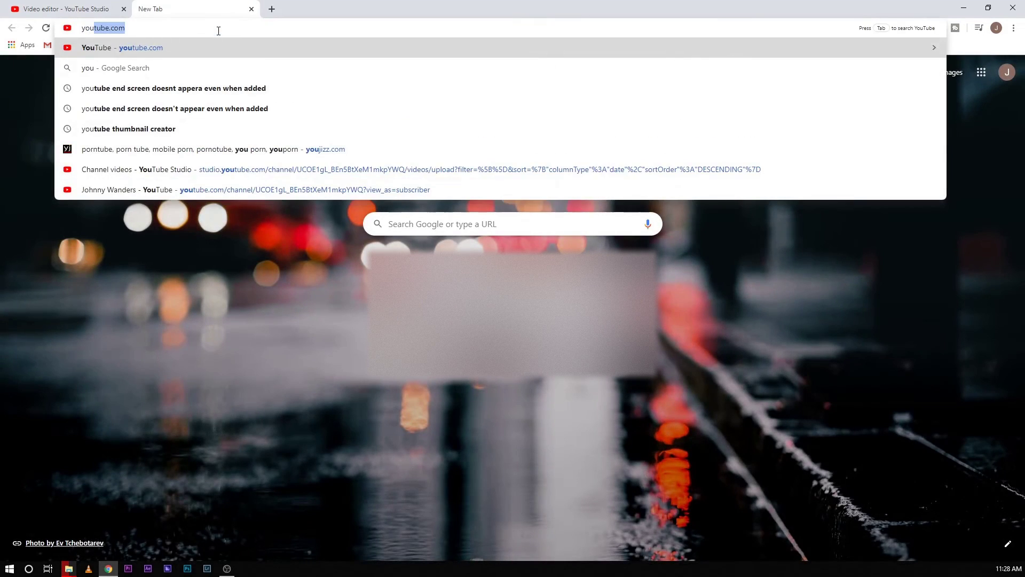
key("Right")
type("/j")
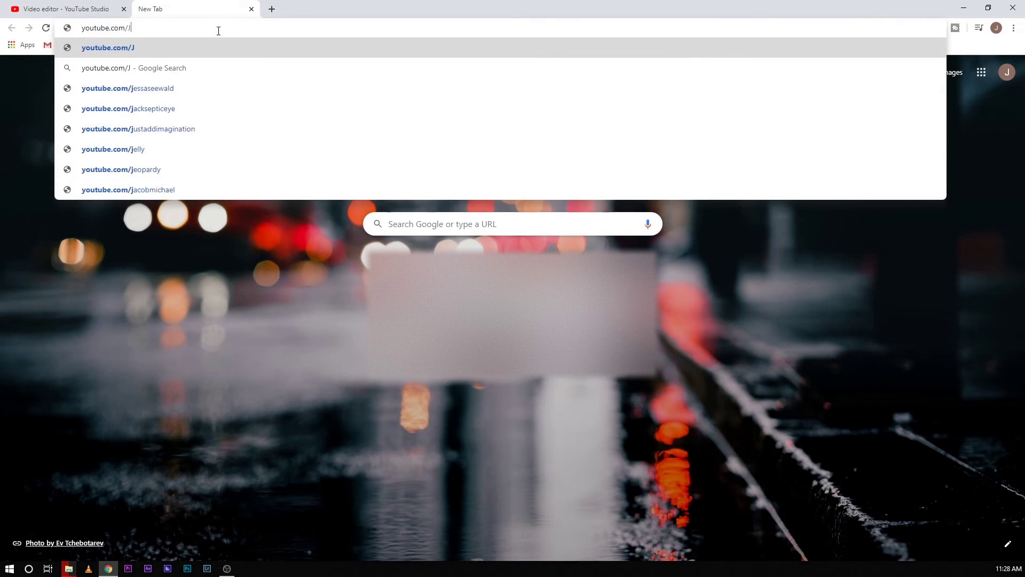
key("Return")
left_click(276, 439)
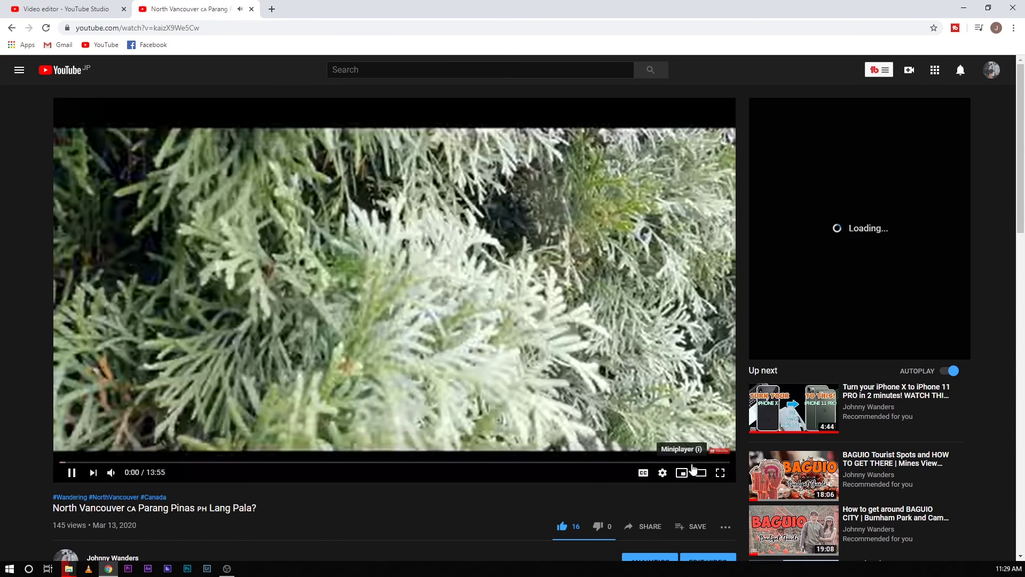
Skip to the vlog's final seconds, pause on the end screen, and return to the Studio tab.
left_click(697, 462)
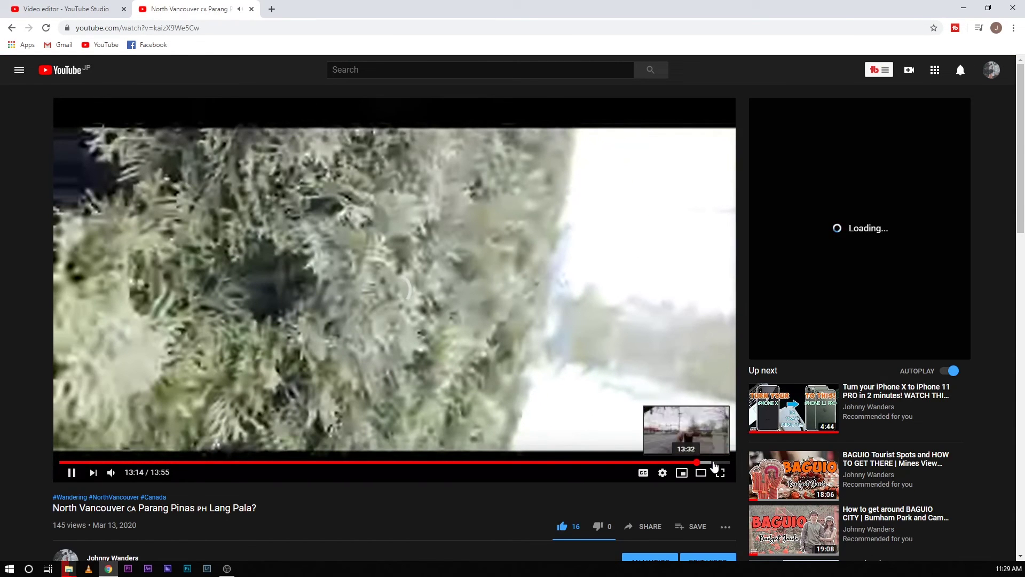
left_click(714, 462)
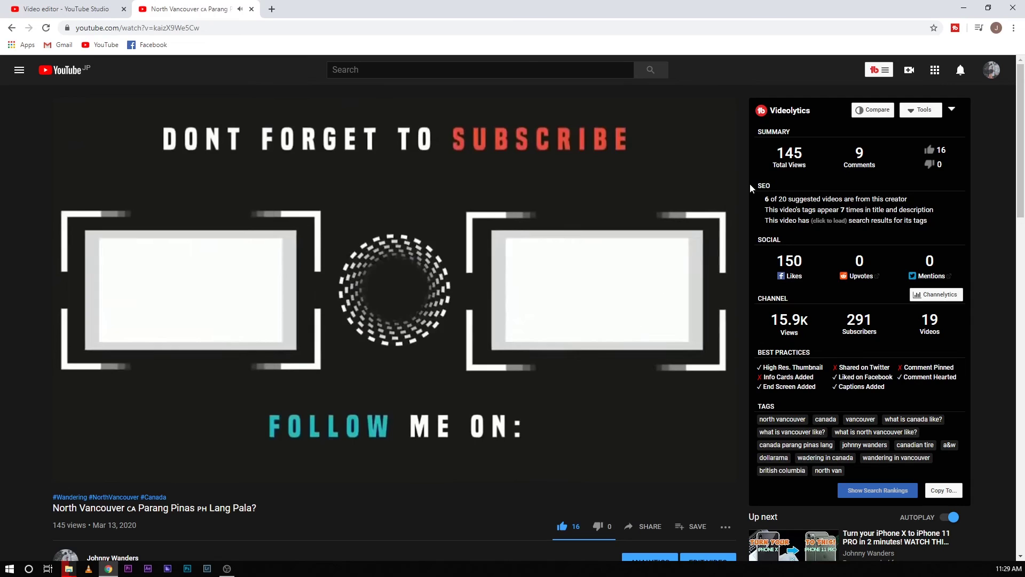
mouse_move(371, 411)
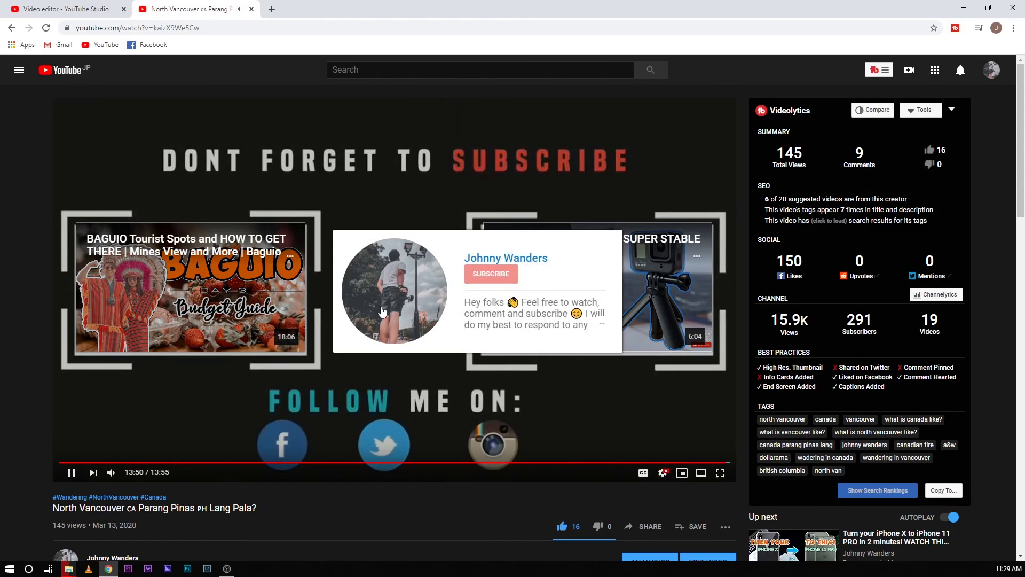
left_click(371, 411)
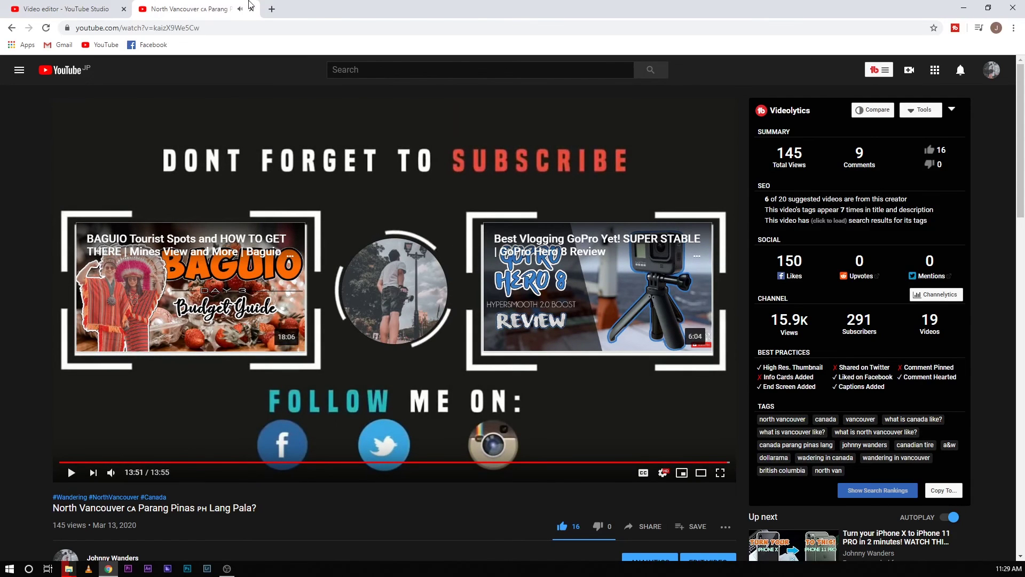
left_click(114, 7)
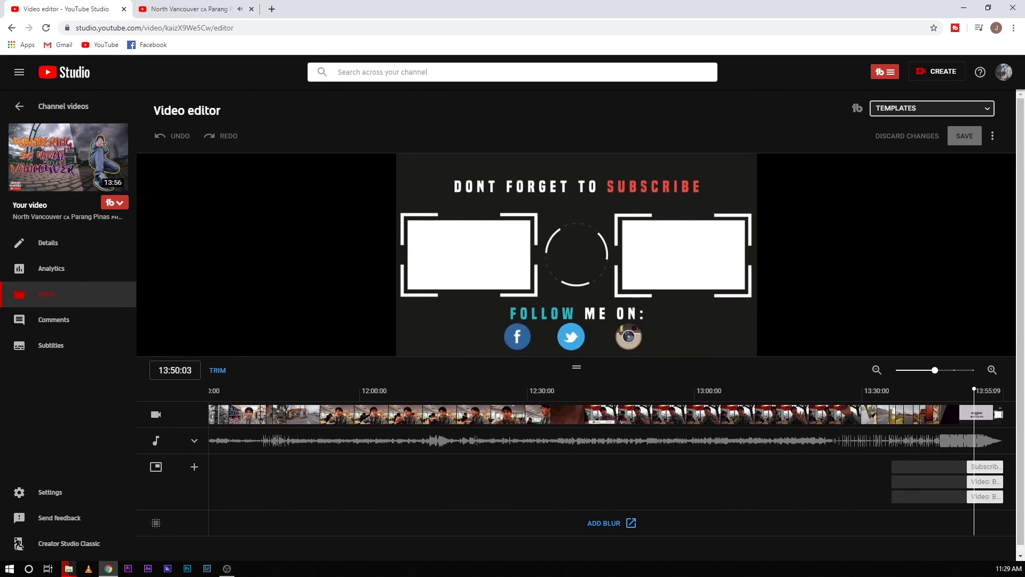